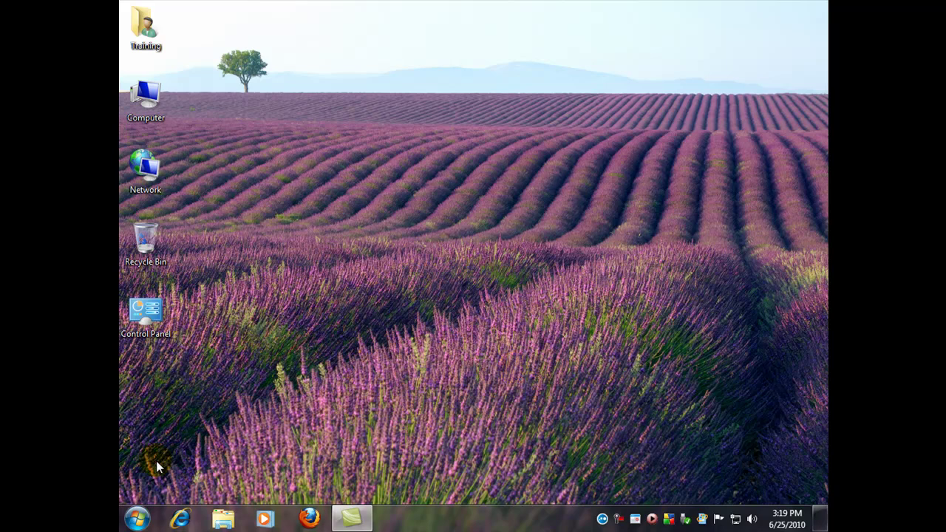
# Step: Open Computer Management from the Start menu via Computer's Manage command
pyautogui.click(137, 520)
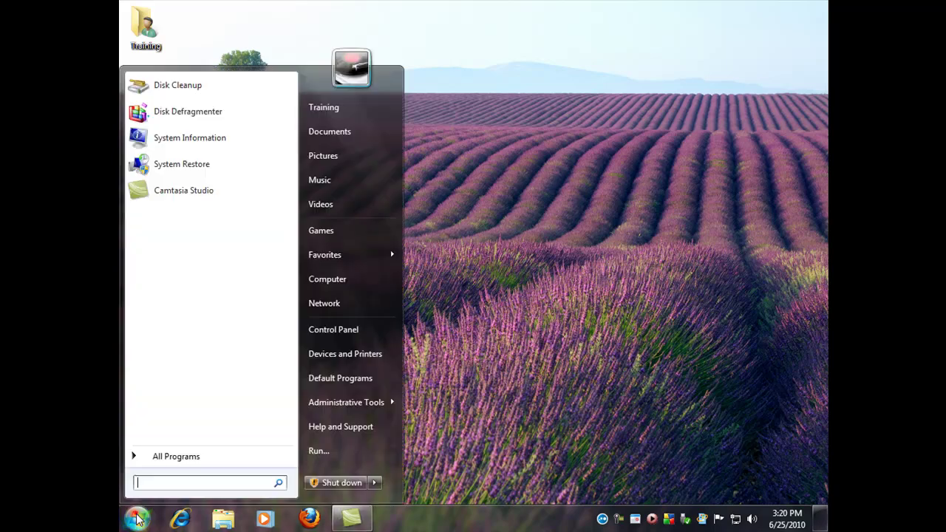
pyautogui.rightClick(334, 283)
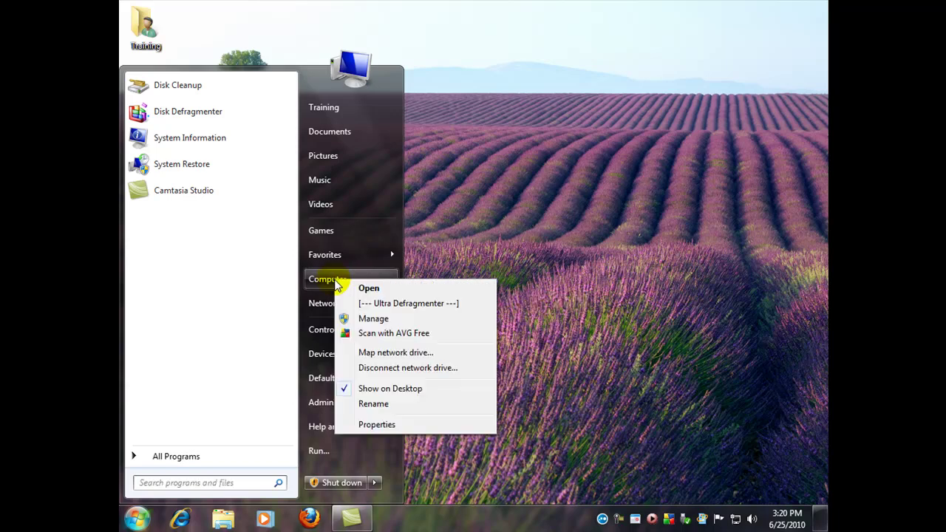
pyautogui.click(372, 320)
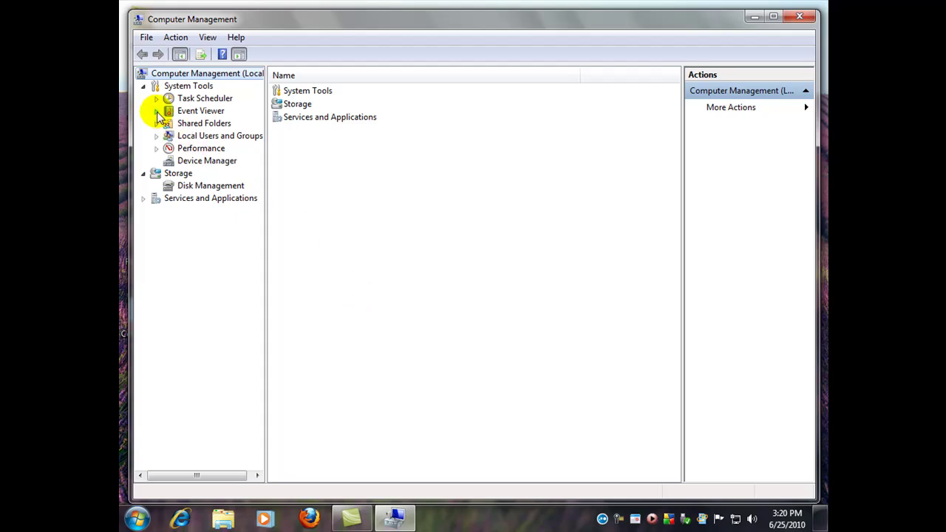
# Step: Show the Application log under Event Viewer > Windows Logs with an enlarged event list
pyautogui.click(157, 111)
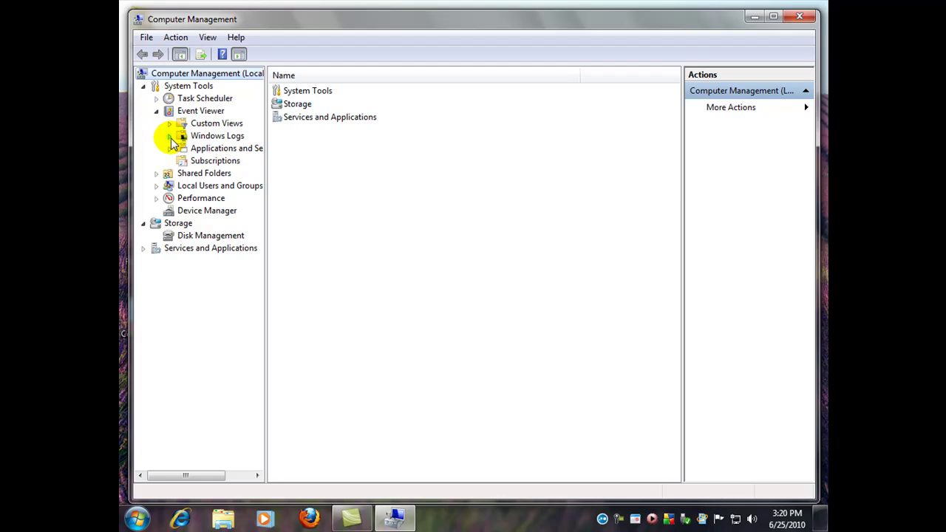
pyautogui.click(170, 136)
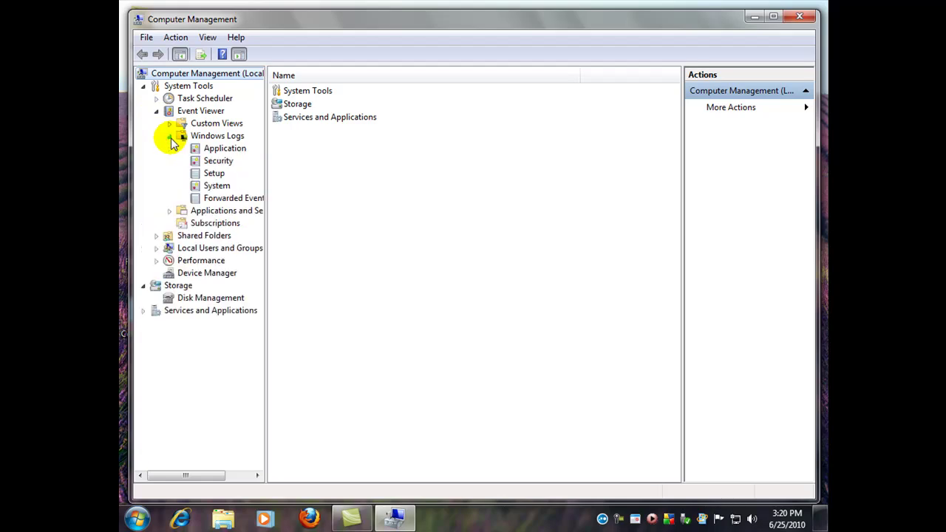
pyautogui.click(225, 149)
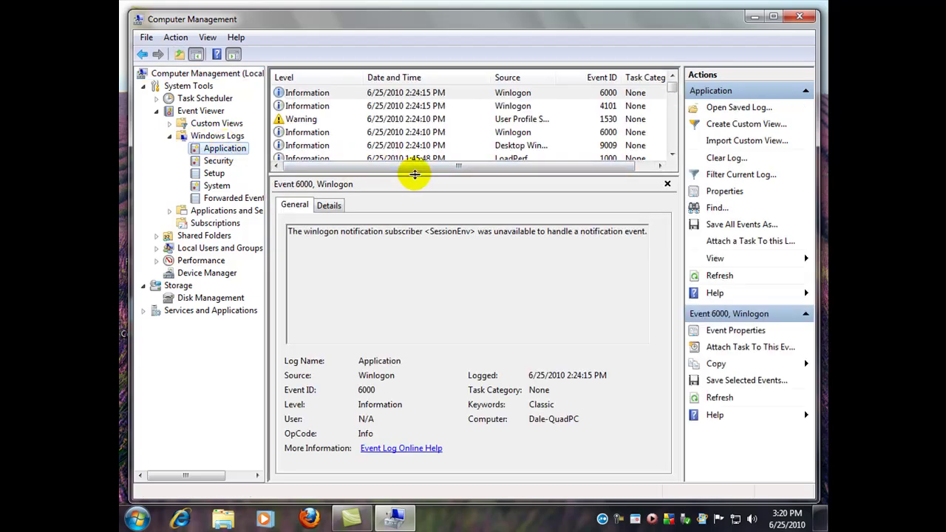
pyautogui.moveTo(414, 175); pyautogui.dragTo(423, 372)
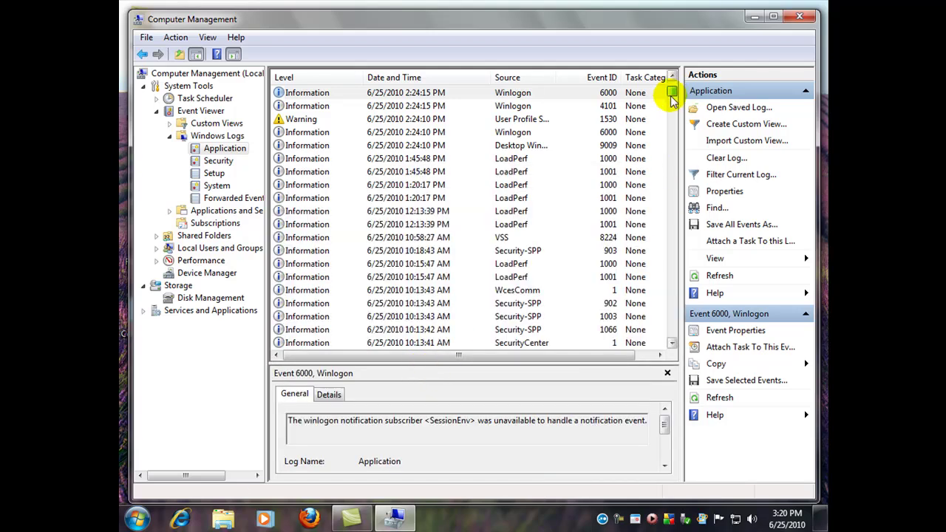
pyautogui.moveTo(672, 127); pyautogui.dragTo(670, 76)
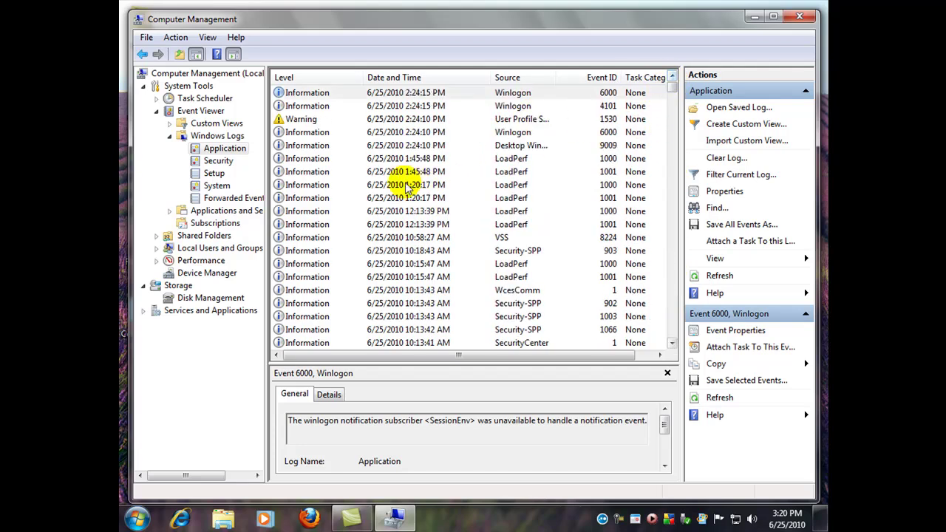
# Step: Switch to the System log and widen the Level column to show full labels
pyautogui.click(217, 185)
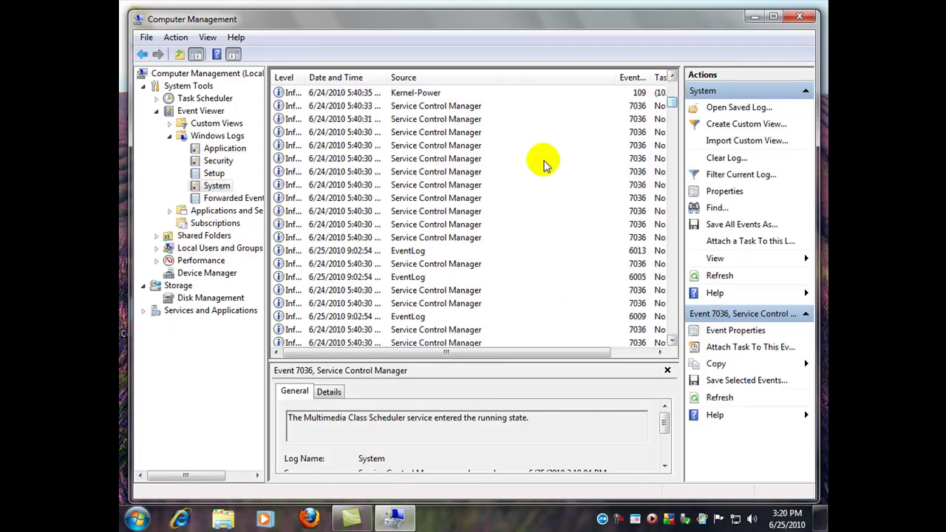
pyautogui.moveTo(671, 97); pyautogui.dragTo(669, 122)
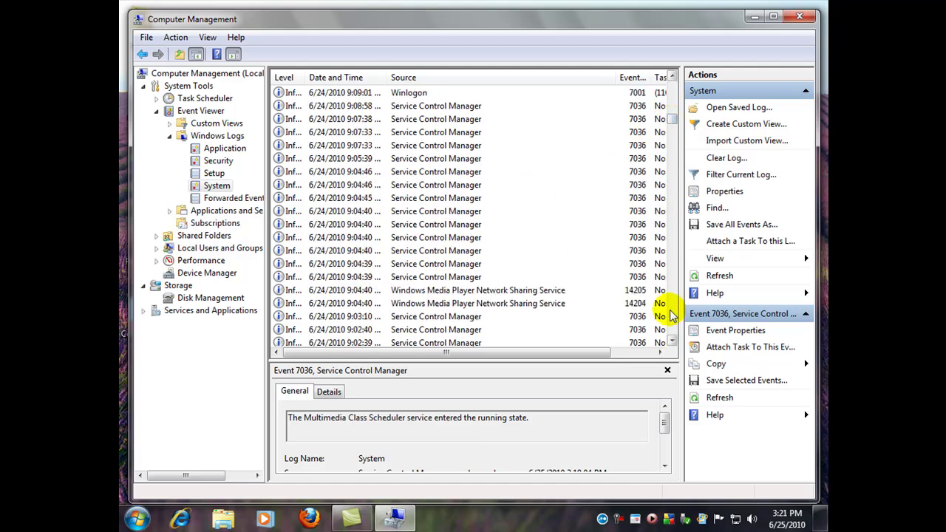
pyautogui.click(671, 342)
pyautogui.moveTo(671, 342); pyautogui.dragTo(671, 342)
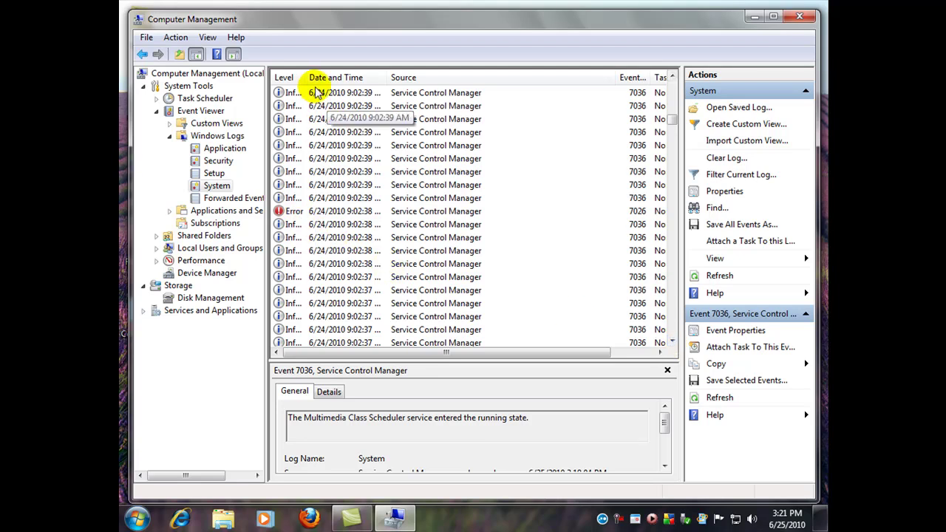
pyautogui.moveTo(306, 76); pyautogui.dragTo(360, 150)
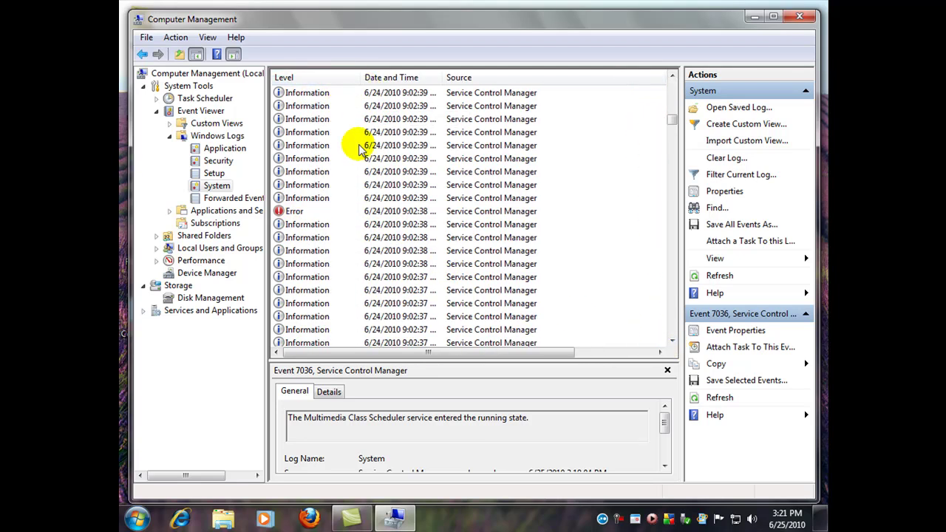
# Step: Inspect the Event 7026 error naming failed drivers SASDIFSV and SASKUTIL in its properties
pyautogui.click(292, 211)
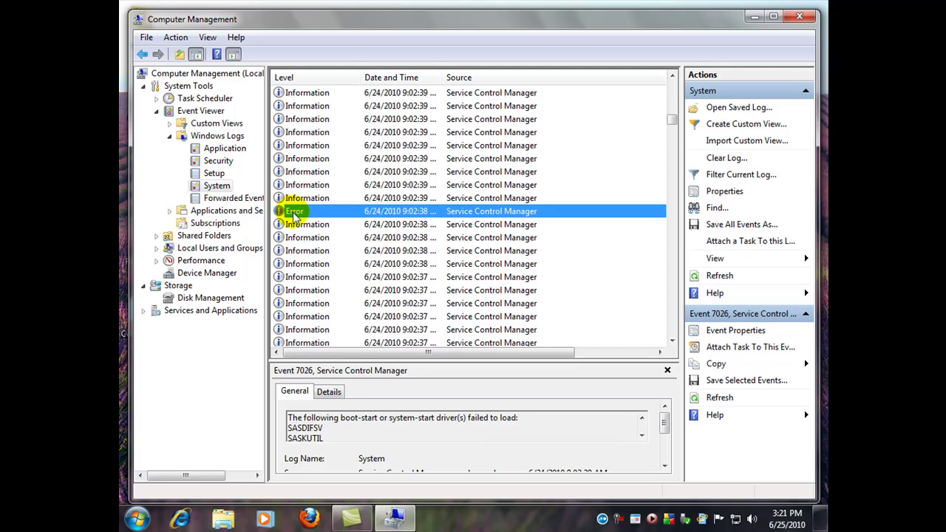
pyautogui.scroll(-1, 403, 370)
pyautogui.moveTo(416, 360); pyautogui.dragTo(420, 310)
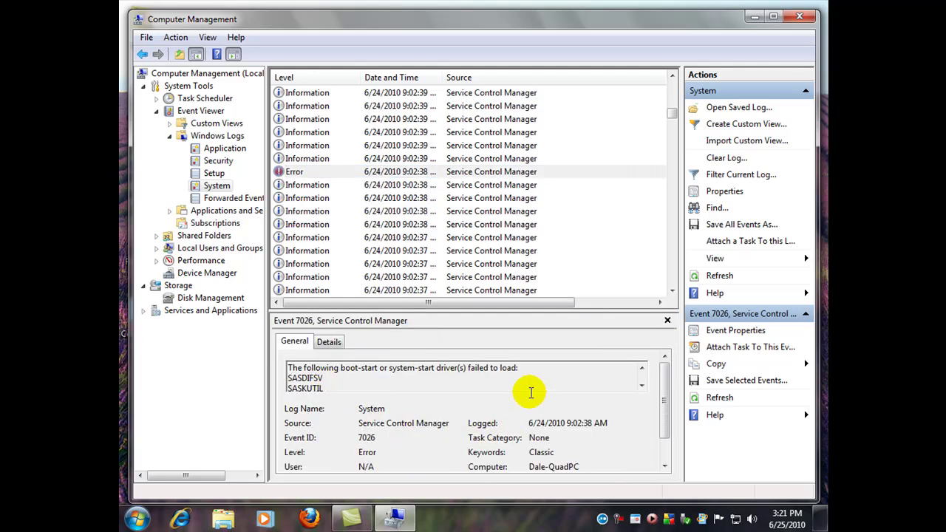
pyautogui.moveTo(288, 374); pyautogui.dragTo(303, 390)
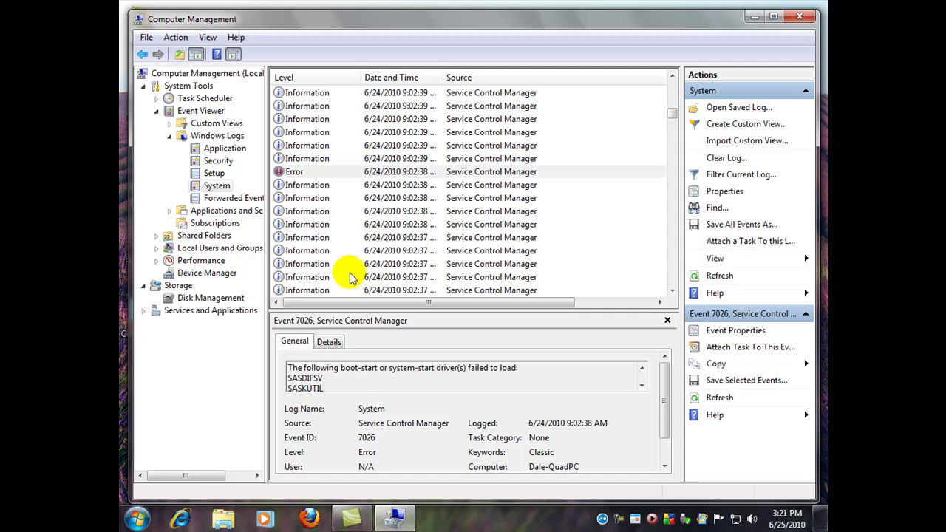
pyautogui.doubleClick(299, 172)
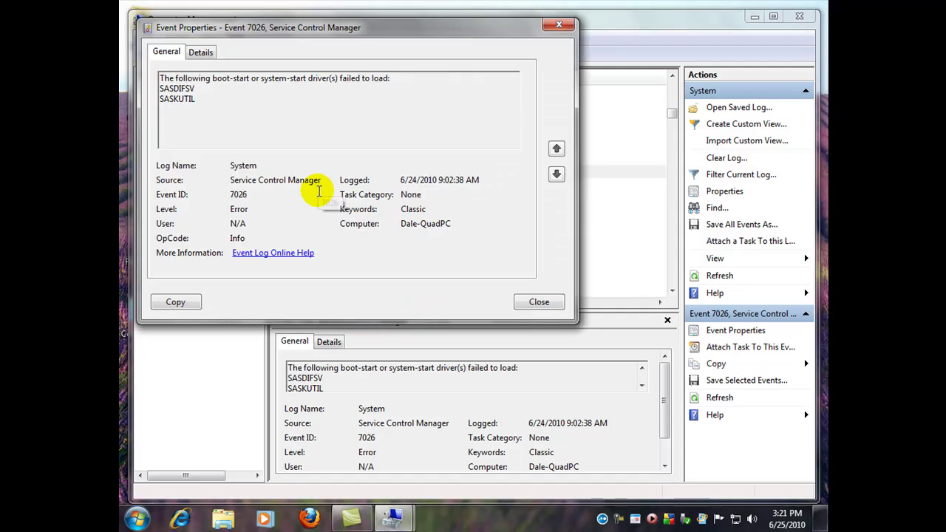
pyautogui.moveTo(195, 99); pyautogui.dragTo(135, 77)
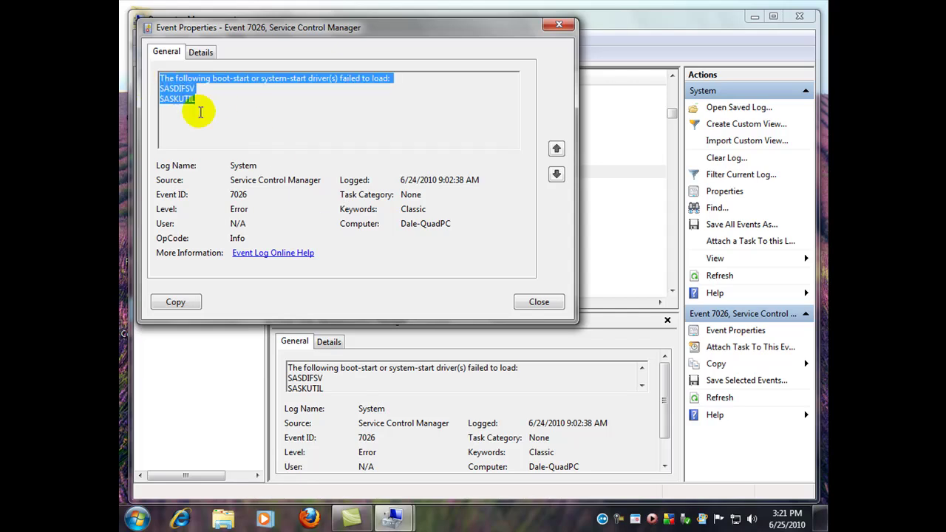
pyautogui.click(540, 303)
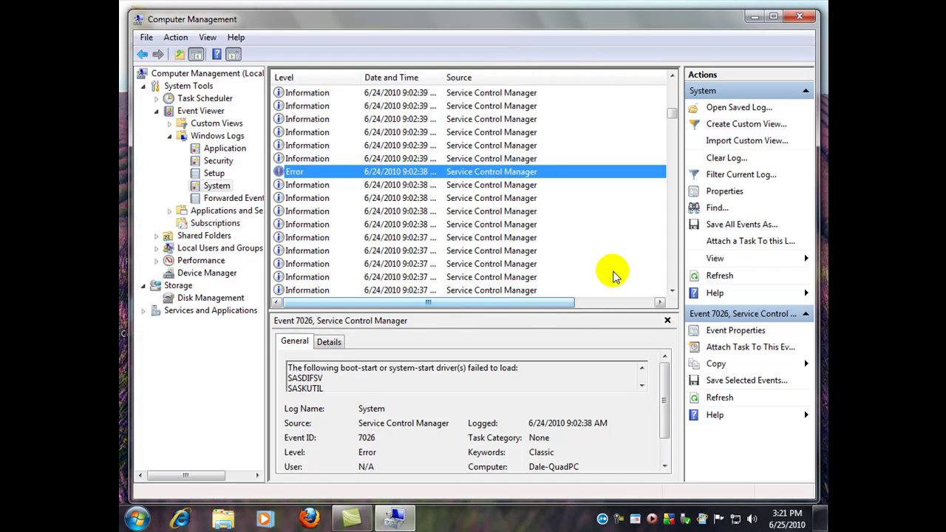
pyautogui.click(672, 292)
# Step: Select the 10:07:33 Disk Event 7 error and highlight its 'DR8, has a bad block.' message
pyautogui.moveTo(672, 293); pyautogui.dragTo(672, 292)
pyautogui.moveTo(672, 118); pyautogui.dragTo(672, 158)
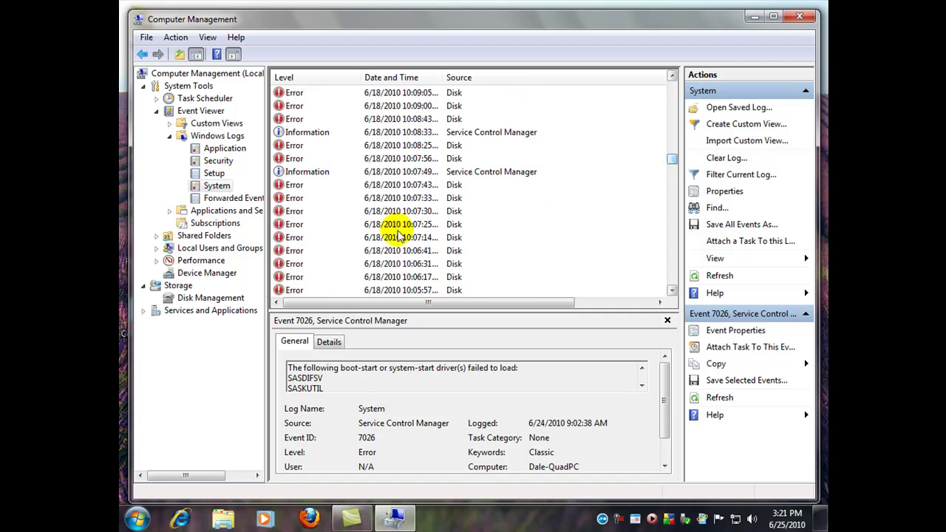
pyautogui.click(294, 199)
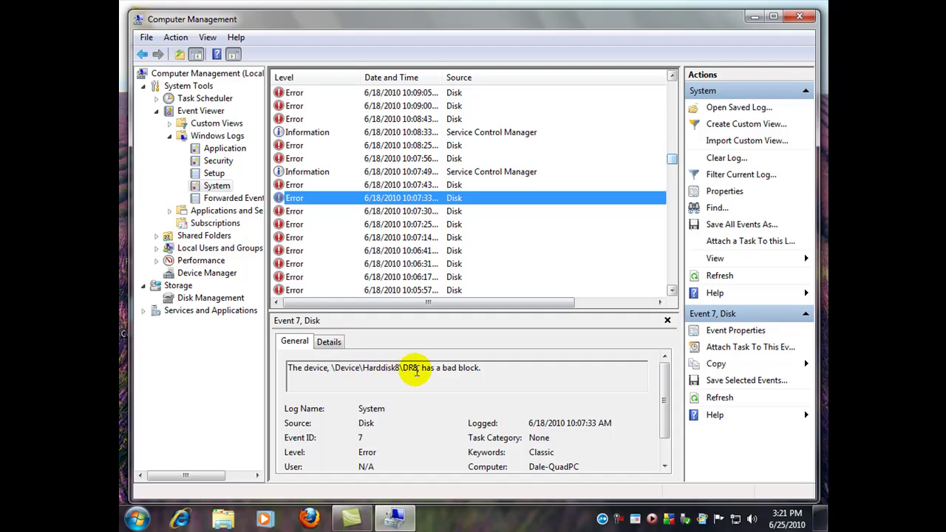
pyautogui.moveTo(404, 370); pyautogui.dragTo(484, 372)
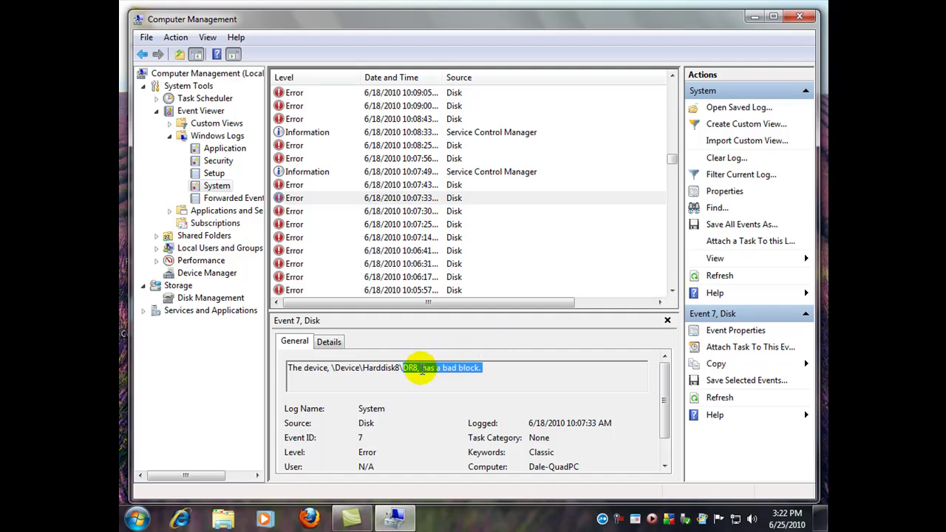
pyautogui.moveTo(420, 372); pyautogui.dragTo(396, 367)
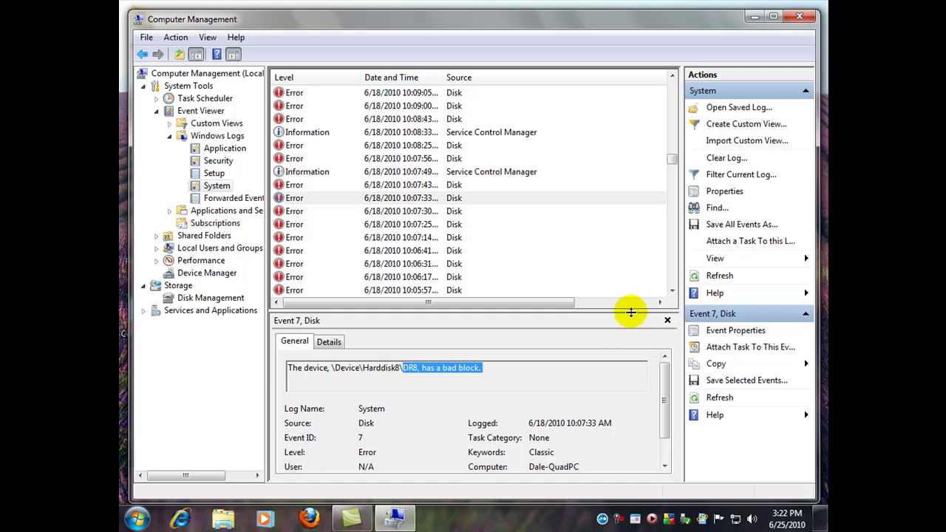
# Step: Scroll back through the System log to the 6/15/2010 events
pyautogui.click(672, 291)
pyautogui.click(672, 292)
pyautogui.click(672, 290)
pyautogui.click(671, 291)
pyautogui.click(671, 292)
pyautogui.moveTo(669, 169); pyautogui.dragTo(670, 193)
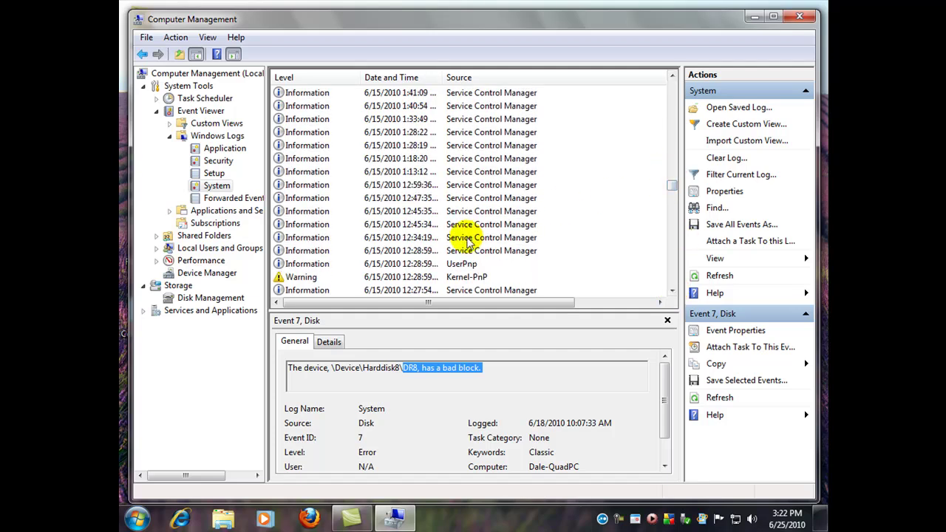
pyautogui.click(672, 291)
pyautogui.click(672, 292)
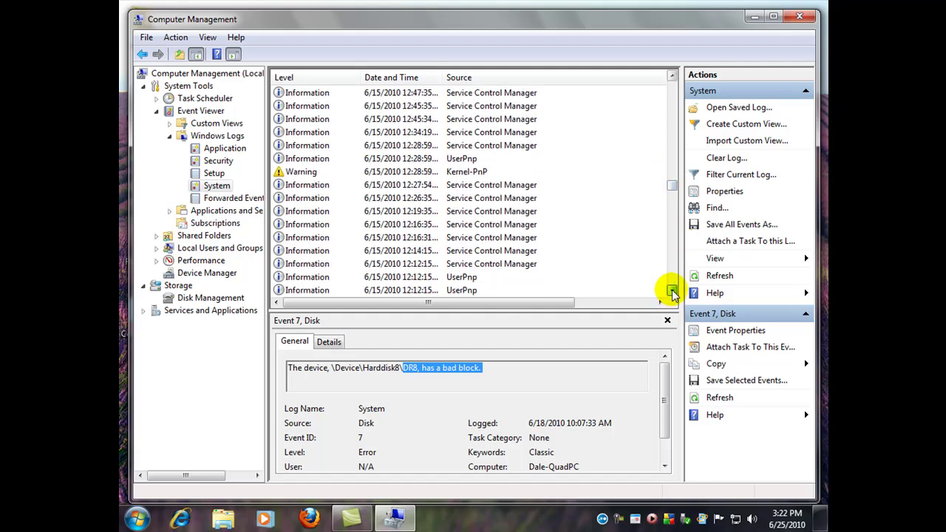
pyautogui.click(672, 291)
pyautogui.click(672, 291)
pyautogui.click(671, 291)
pyautogui.click(672, 291)
pyautogui.click(672, 291)
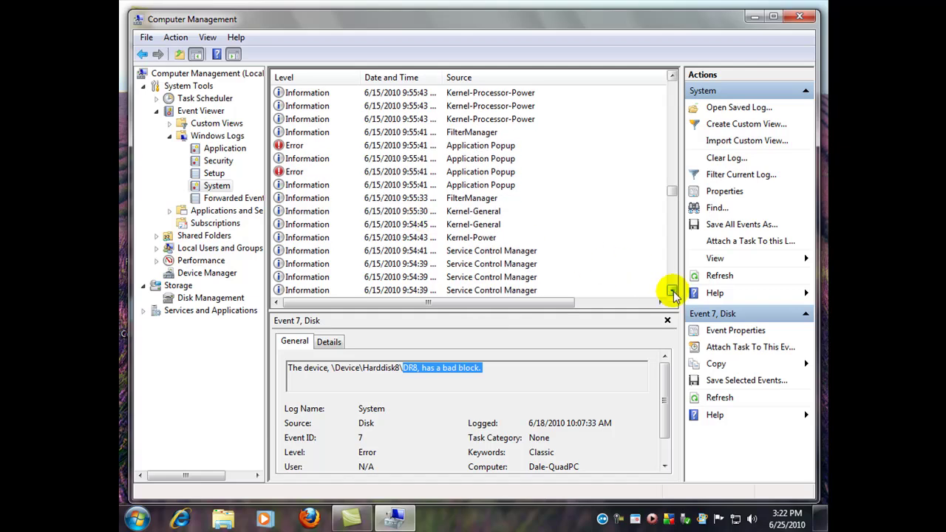
pyautogui.click(672, 291)
pyautogui.click(671, 291)
# Step: Open the Event 7011 Service Control Manager error and select its description
pyautogui.click(672, 292)
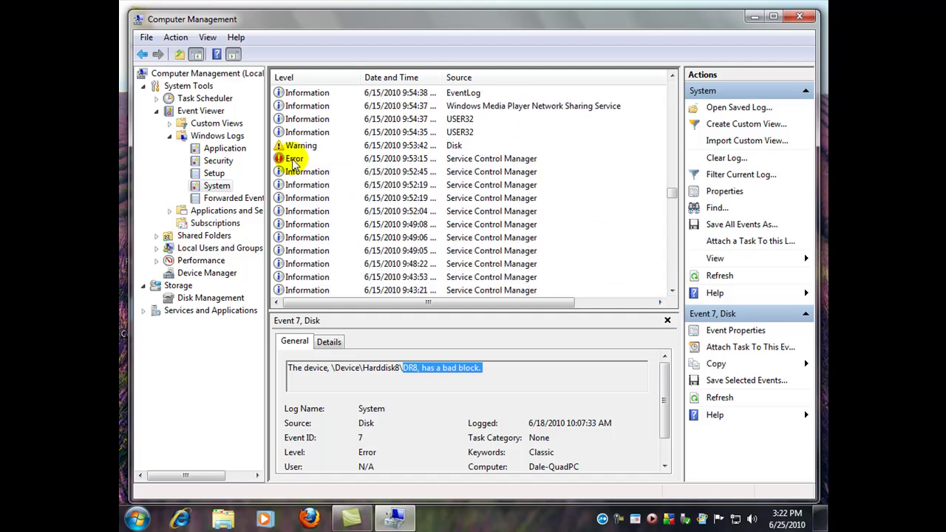
pyautogui.doubleClick(294, 161)
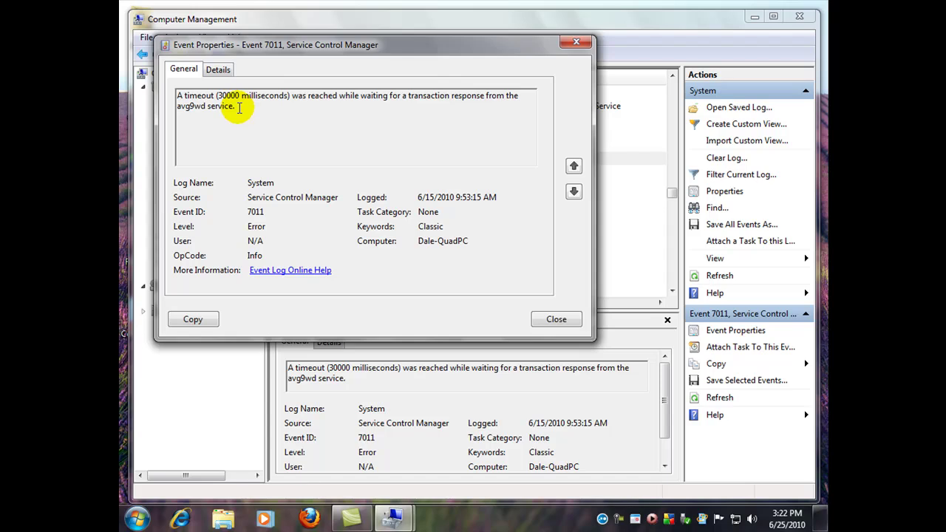
pyautogui.moveTo(239, 106); pyautogui.dragTo(174, 95)
pyautogui.click(549, 320)
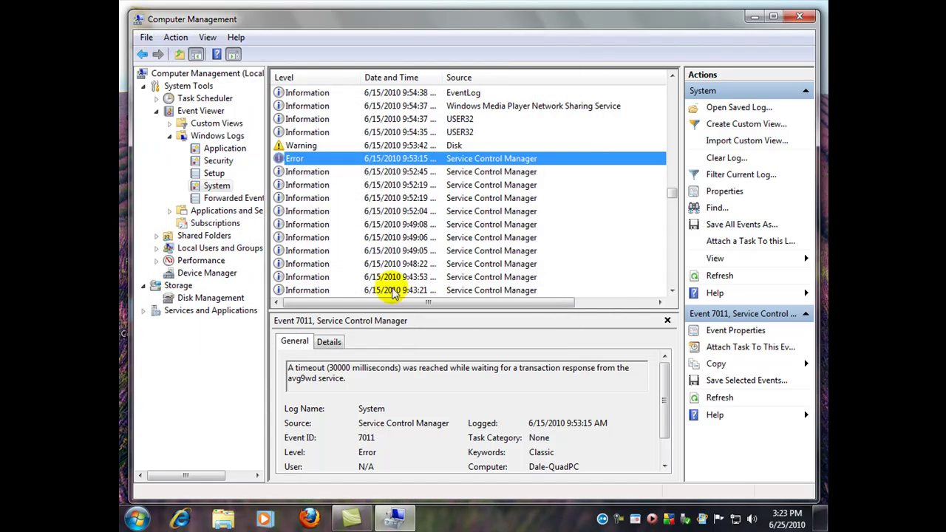
# Step: Copy the Event 7026 driver-load failure description and switch to Firefox
pyautogui.click(671, 290)
pyautogui.moveTo(672, 292); pyautogui.dragTo(671, 292)
pyautogui.doubleClick(290, 146)
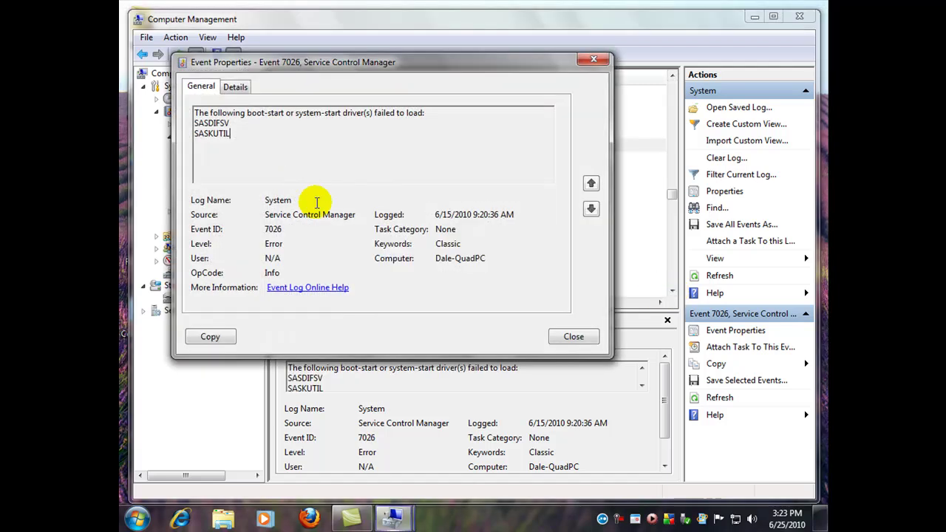
pyautogui.moveTo(243, 141); pyautogui.dragTo(165, 115)
pyautogui.hotkey('ctrl', 'c')
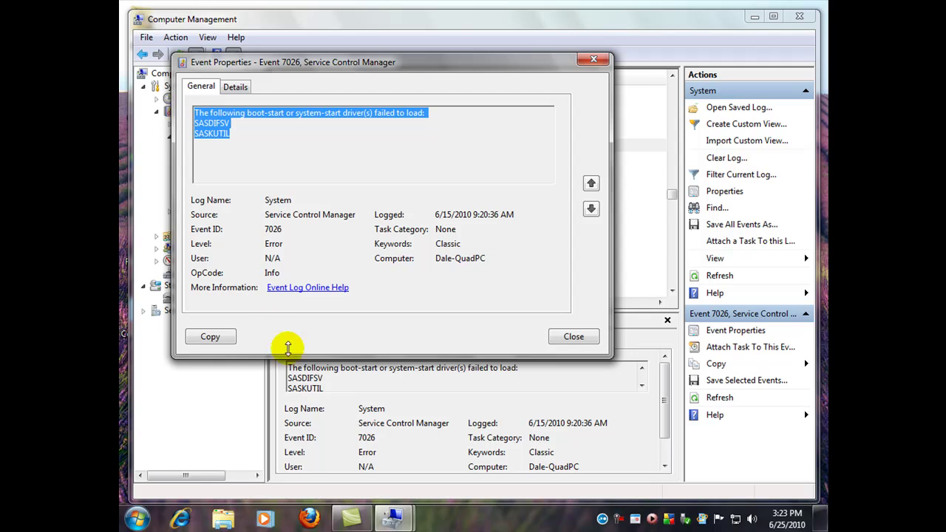
pyautogui.click(554, 336)
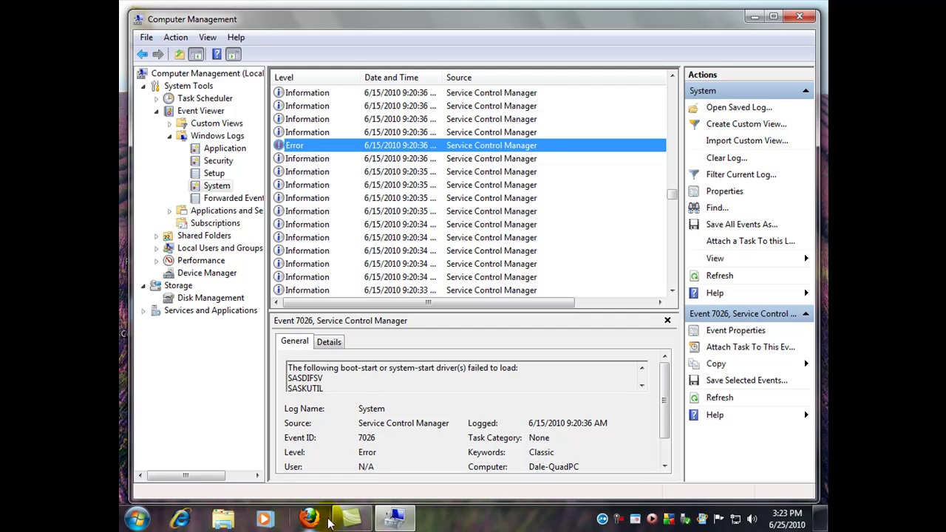
pyautogui.click(309, 519)
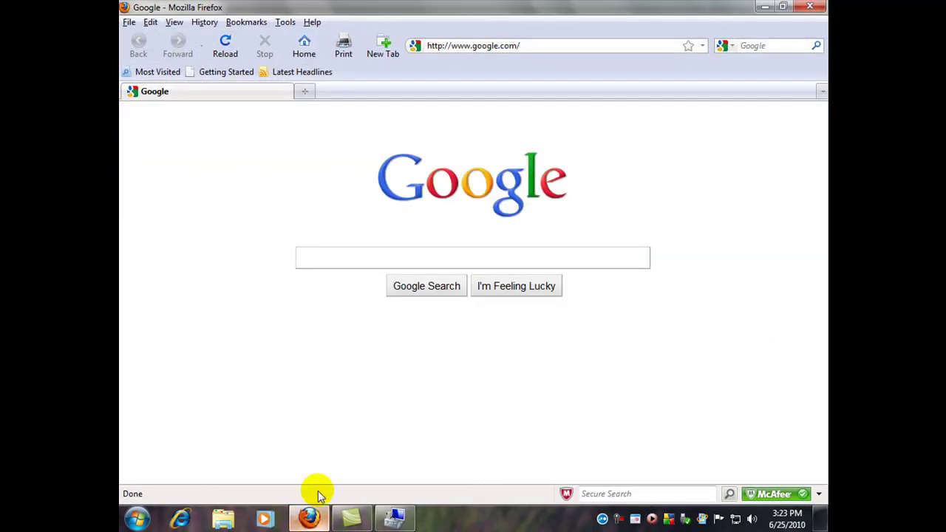
# Step: Search Google for the pasted SASDIFSV SASKUTIL driver-load error description
pyautogui.click(328, 256)
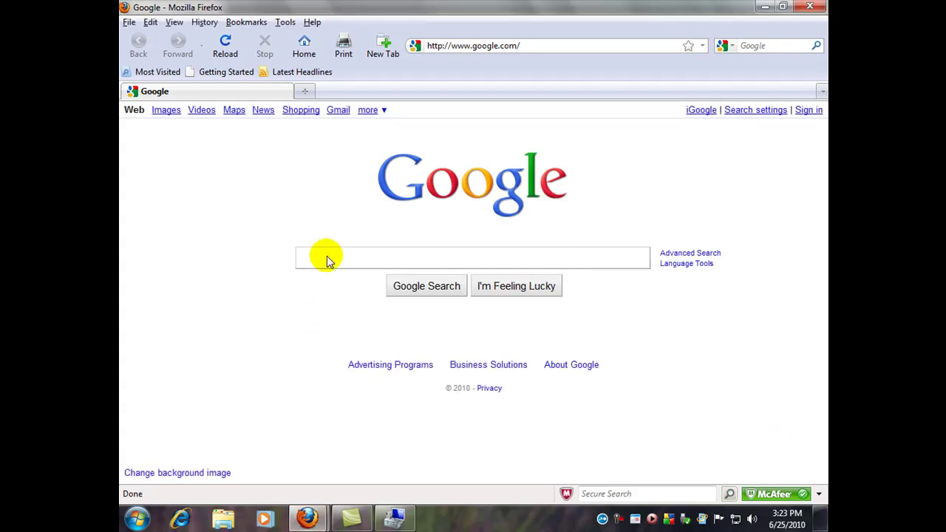
pyautogui.hotkey('ctrl', 'v')
pyautogui.click(421, 306)
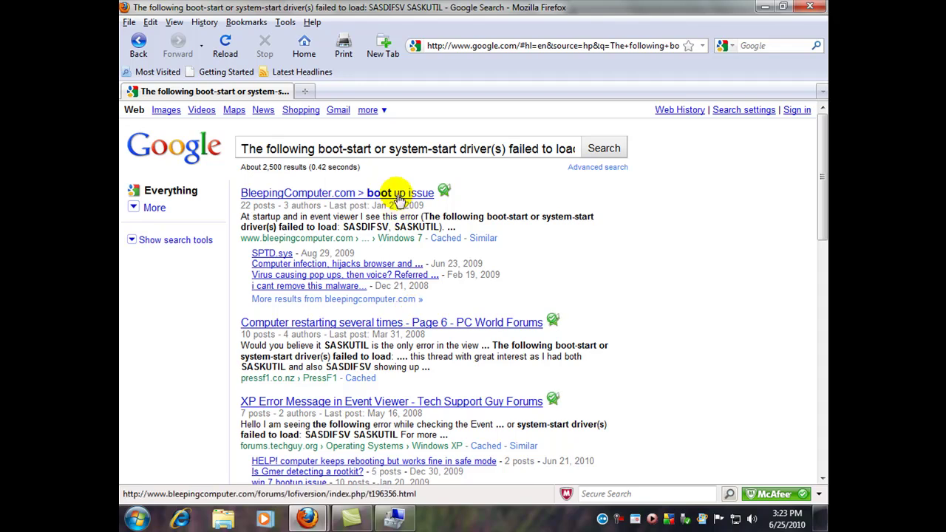
# Step: Read through the BleepingComputer boot up issue forum thread
pyautogui.click(391, 194)
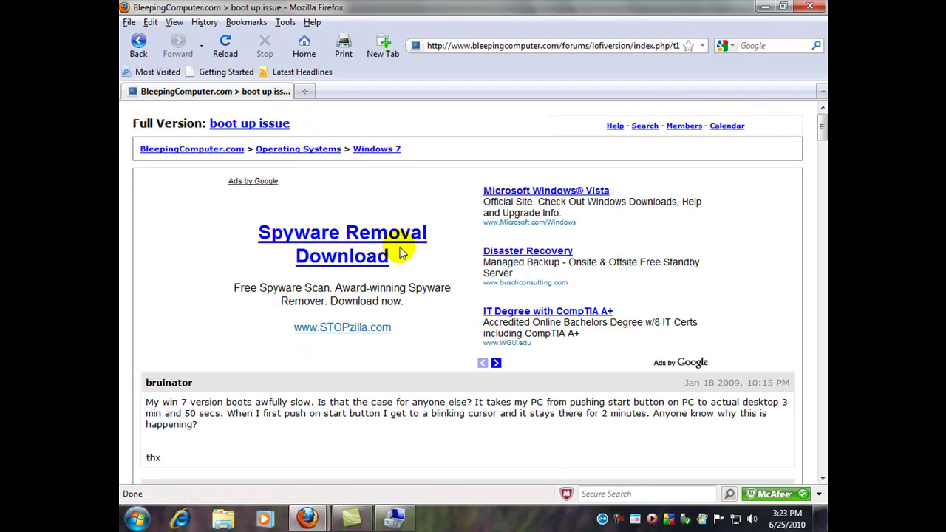
pyautogui.scroll(-4, 414, 338)
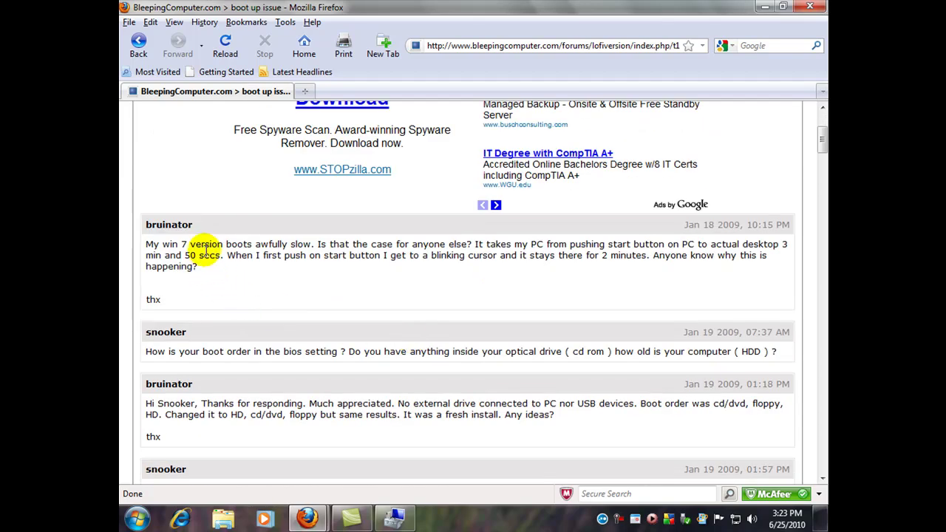
pyautogui.scroll(-8, 208, 255)
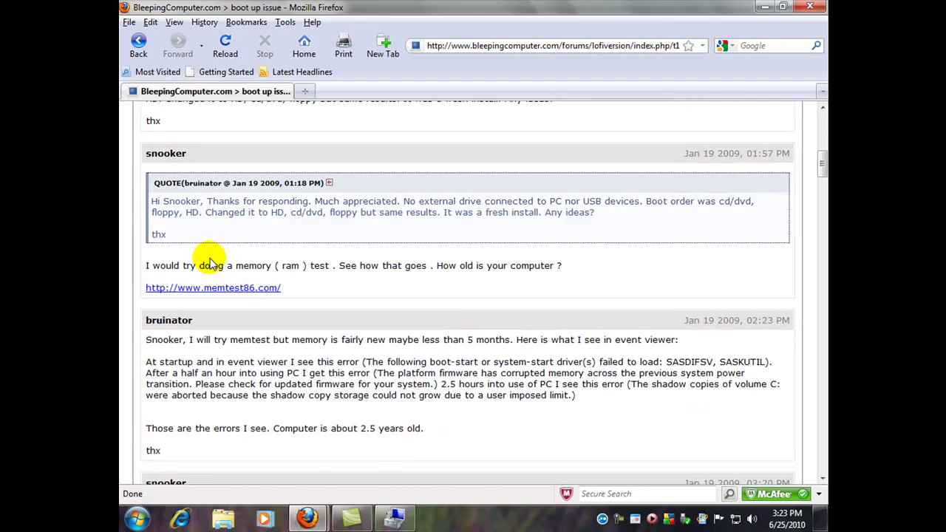
pyautogui.scroll(-4, 211, 264)
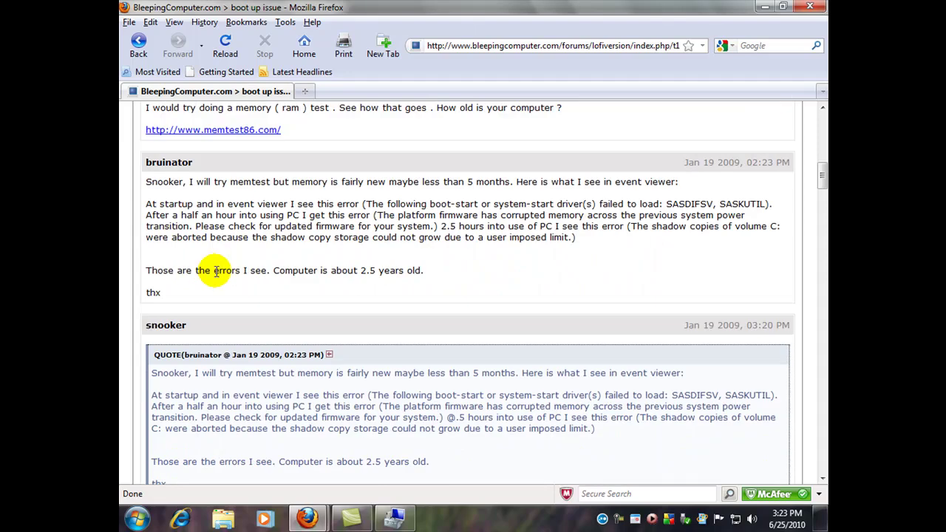
pyautogui.scroll(-14, 214, 271)
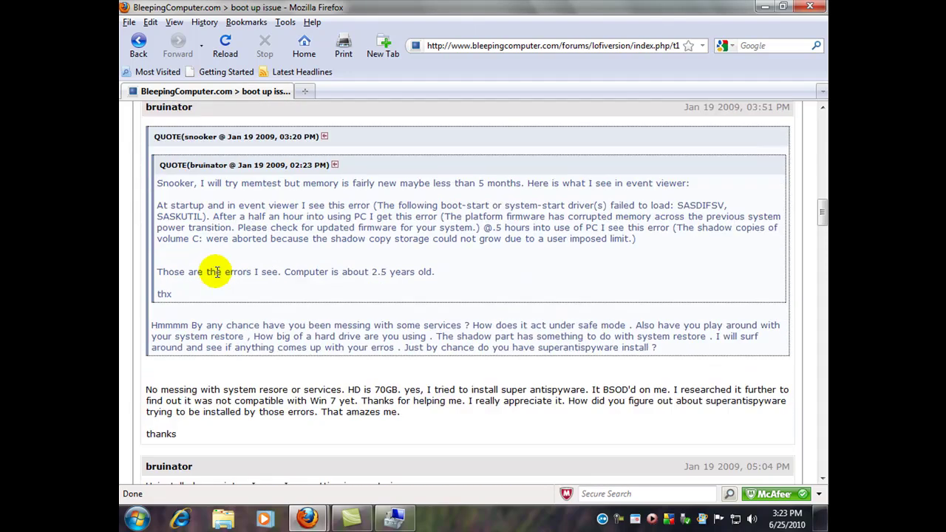
pyautogui.scroll(-4, 216, 271)
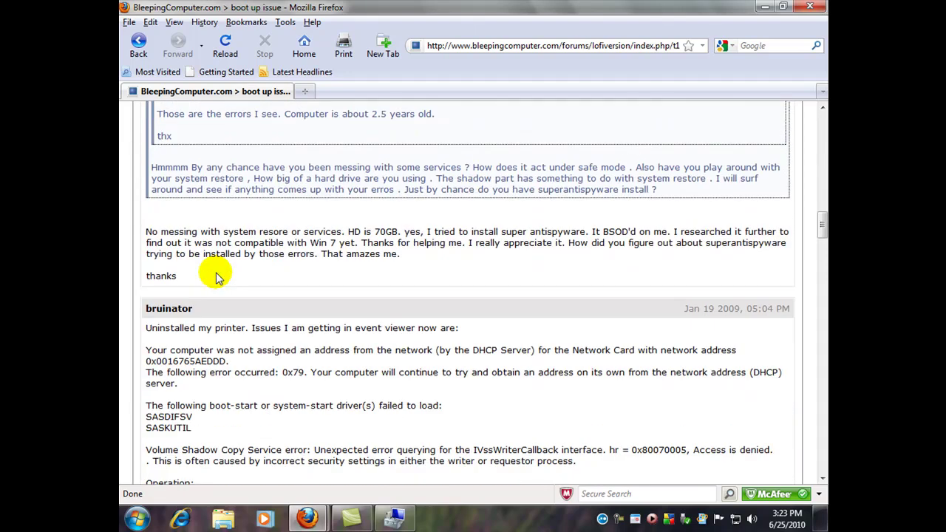
pyautogui.scroll(-20, 217, 278)
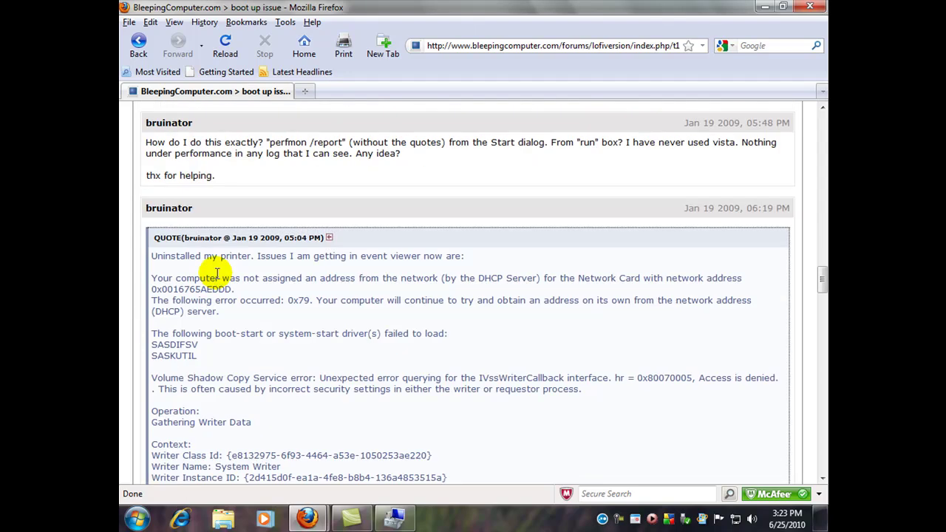
pyautogui.scroll(6, 217, 274)
# Step: Go back to the Google results and scroll through the remaining forum threads
pyautogui.click(138, 42)
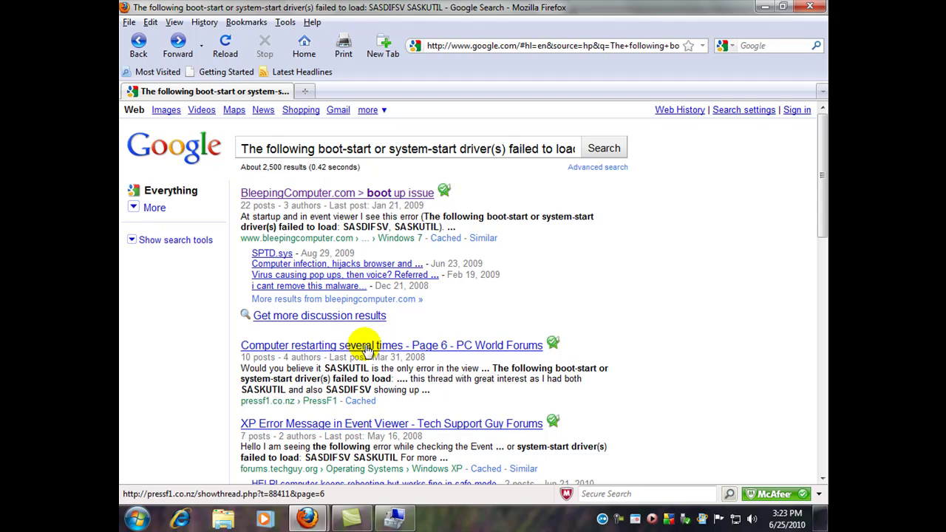
pyautogui.scroll(-15, 366, 349)
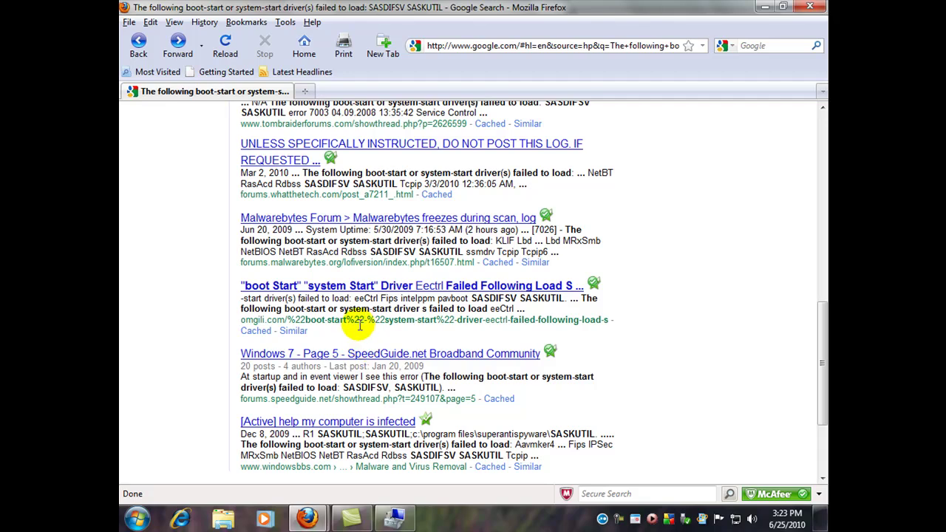
pyautogui.scroll(-4, 382, 364)
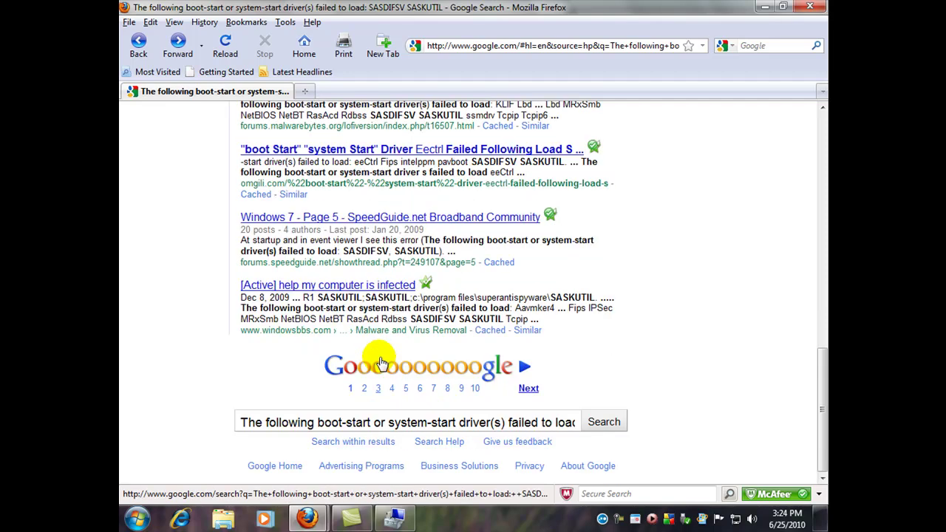
# Step: Close Firefox and clear the Application log without saving
pyautogui.click(810, 7)
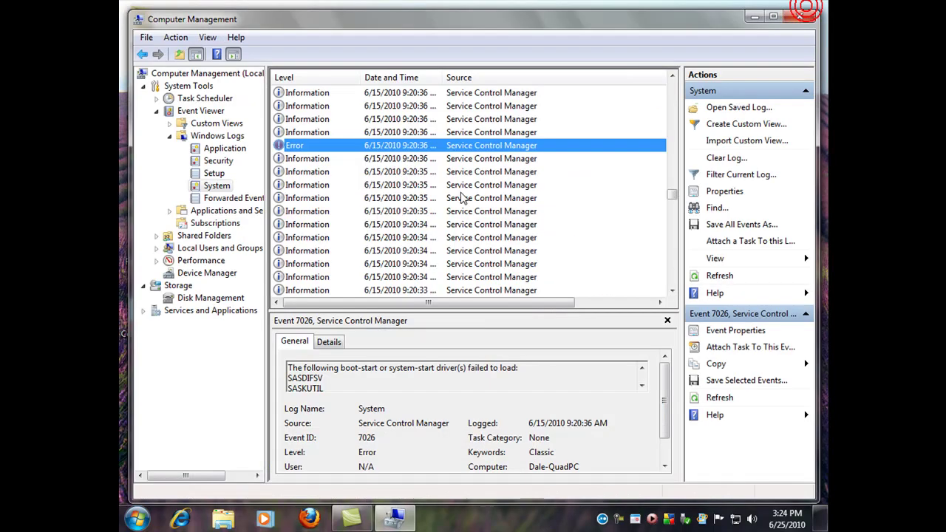
pyautogui.click(224, 149)
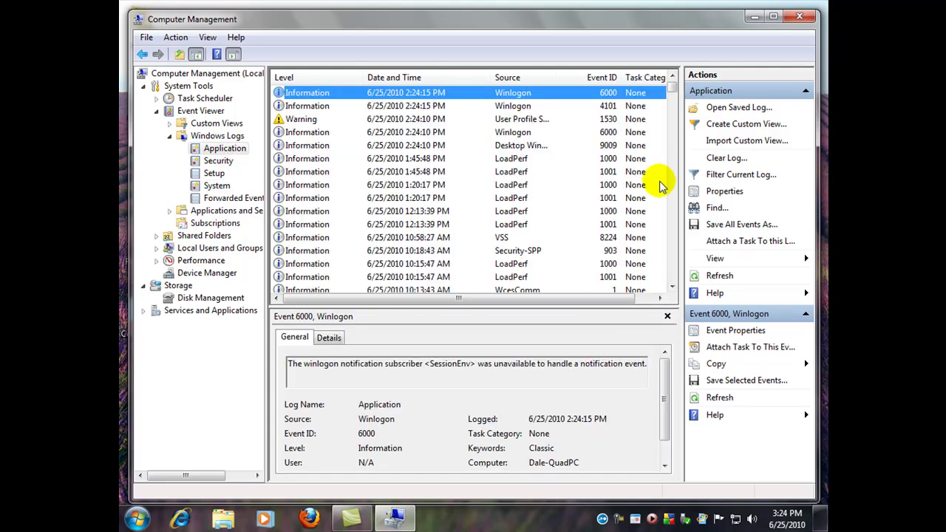
pyautogui.click(724, 158)
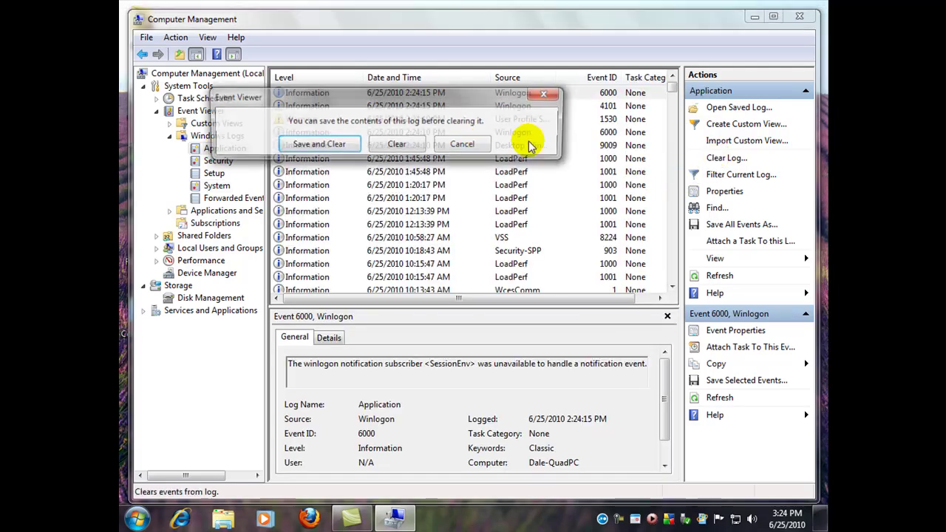
pyautogui.click(398, 145)
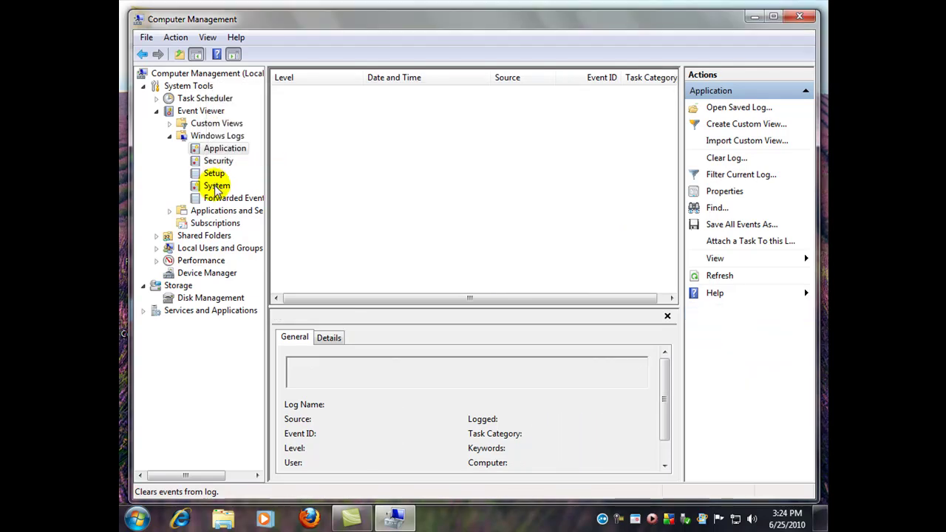
# Step: Clear the System log without saving
pyautogui.click(216, 185)
pyautogui.click(724, 157)
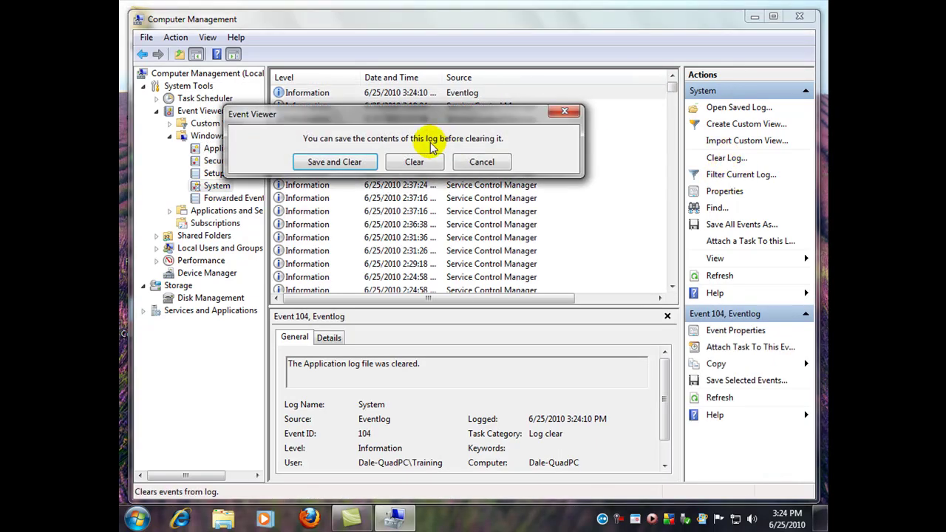
pyautogui.click(414, 160)
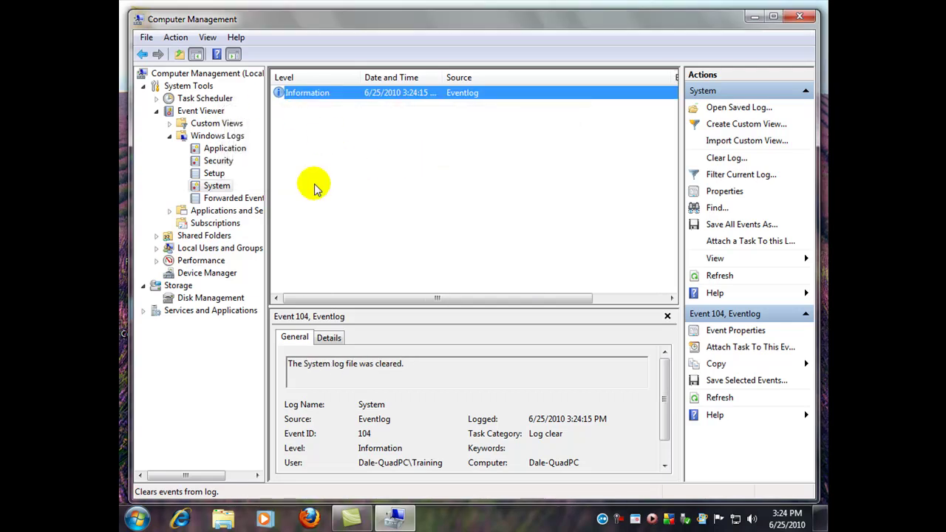